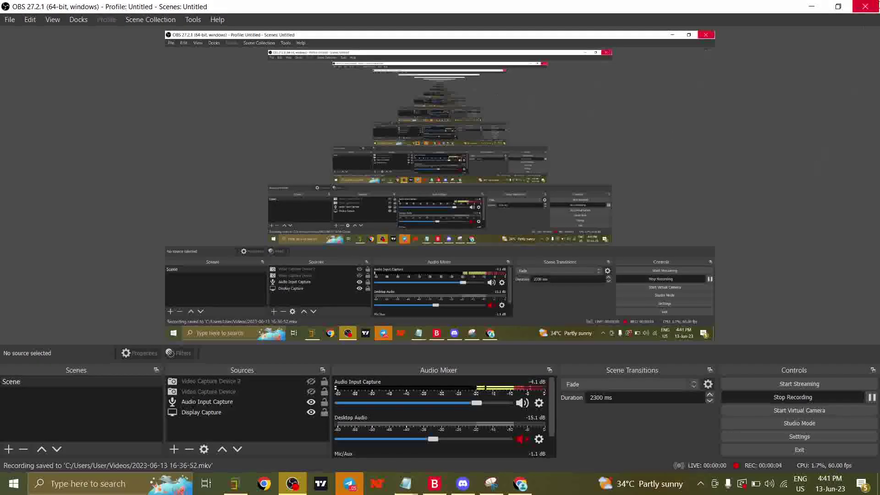
Switch to the TradingView BTCUSD chart and delete the vertical line beneath the descending channel's lower trendline
{"action": "left_click", "coordinate": [811, 6]}
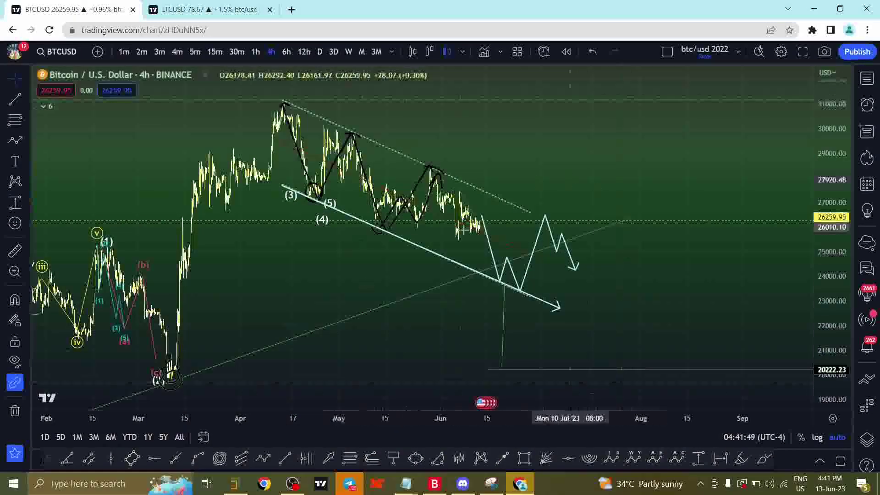
{"action": "left_click", "coordinate": [511, 320]}
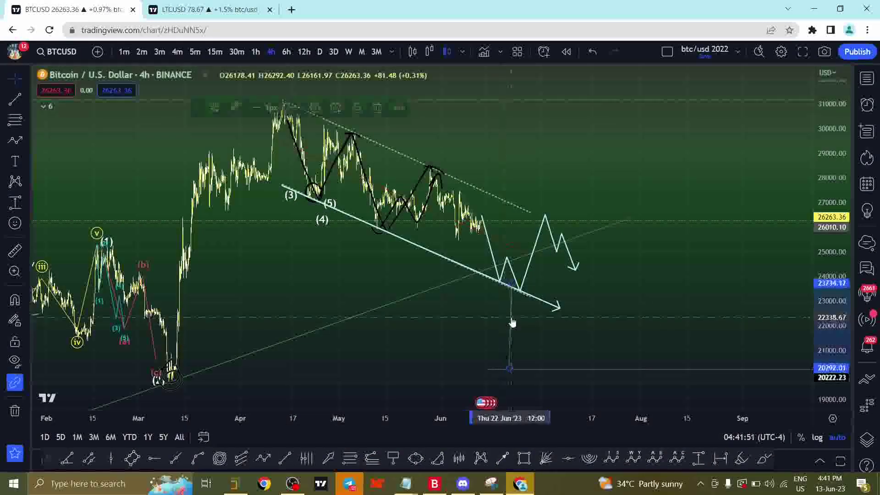
{"action": "left_click", "coordinate": [511, 317]}
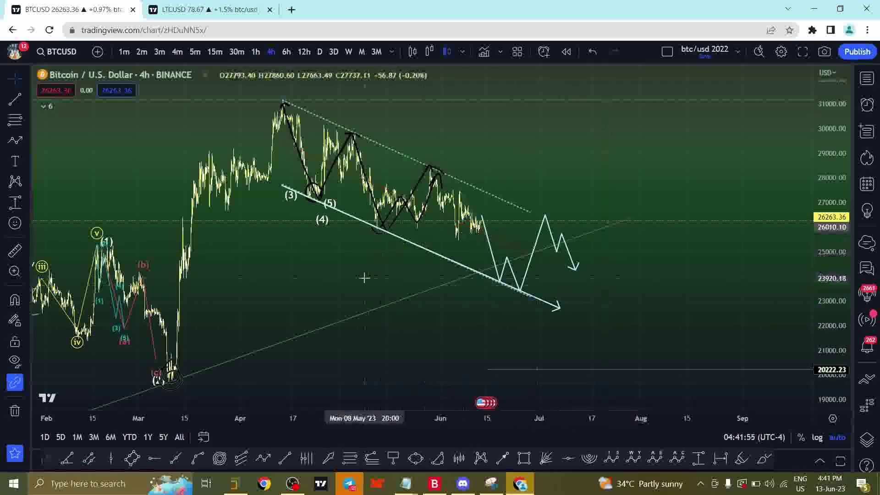
{"action": "scroll", "coordinate": [364, 277], "scroll_direction": "down", "scroll_amount": 3}
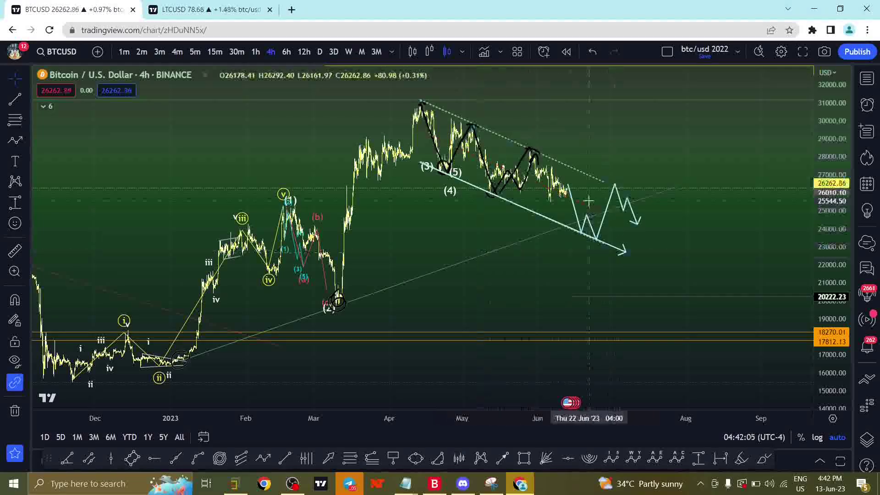
{"action": "left_click", "coordinate": [579, 174]}
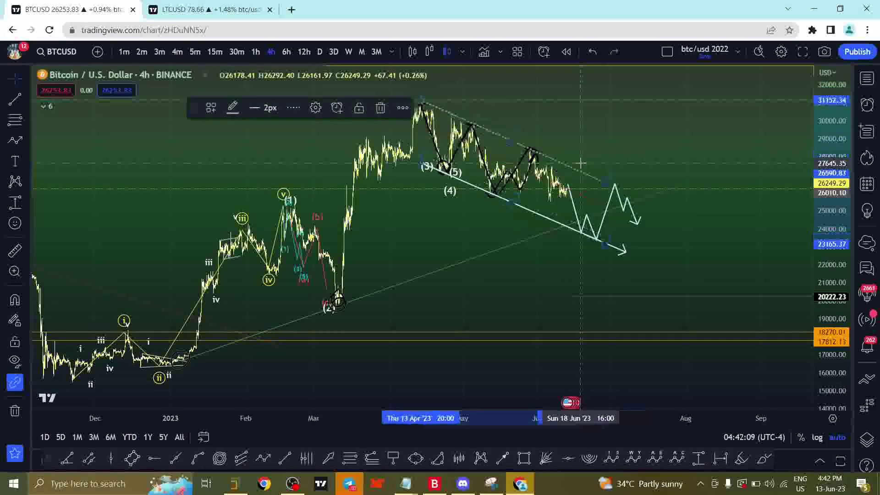
{"action": "left_click", "coordinate": [291, 9]}
Switch to the LTCUSD chart and delete the zigzag projection arrow between the two red trendlines
{"action": "left_click", "coordinate": [206, 9]}
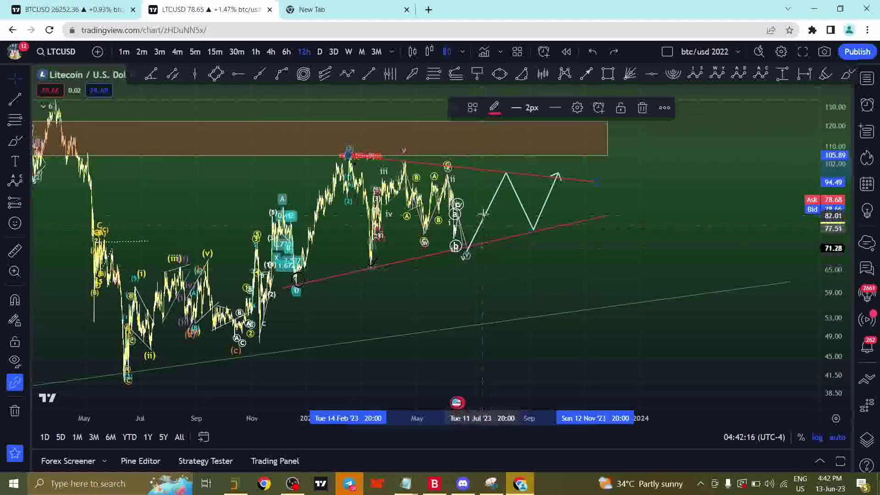
{"action": "key", "text": "Delete"}
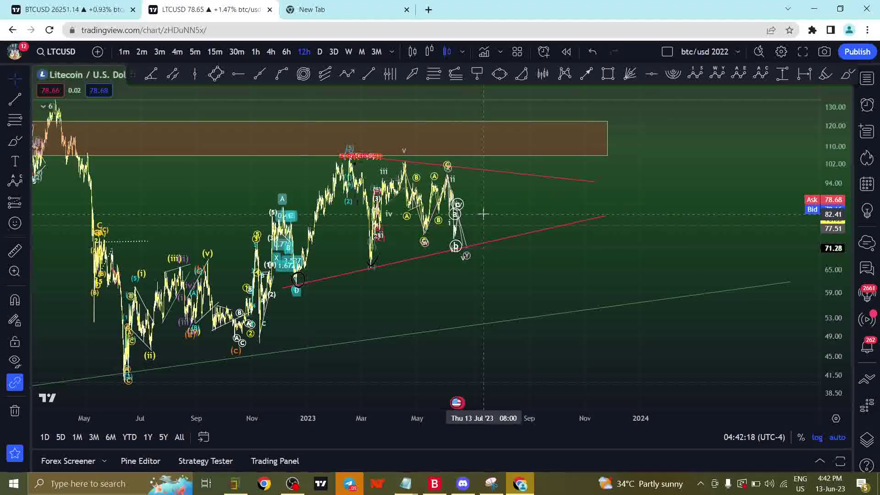
Draw a three-leg path from the 2021 wave (5) high to the mid-2021 low, the late-2021 high and the mid-2022 low
{"action": "scroll", "coordinate": [483, 212], "scroll_direction": "down", "scroll_amount": 3}
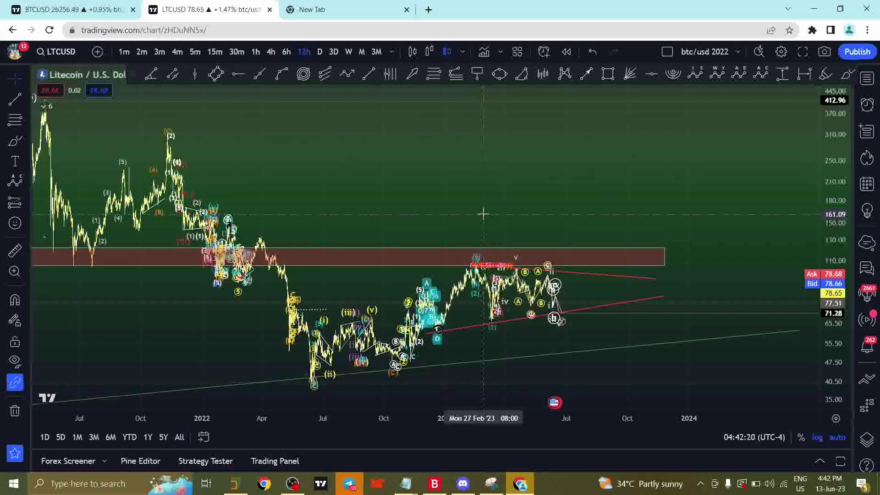
{"action": "scroll", "coordinate": [482, 210], "scroll_direction": "down", "scroll_amount": 2}
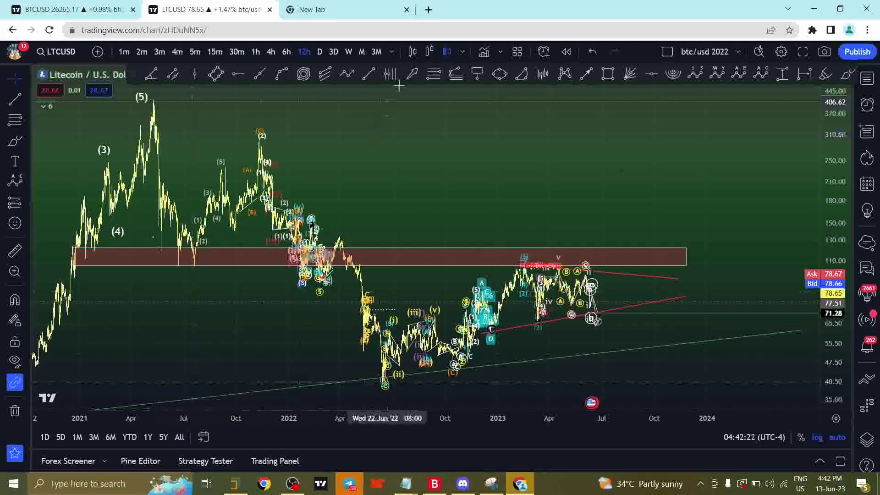
{"action": "left_click", "coordinate": [347, 74]}
{"action": "left_click", "coordinate": [154, 107]}
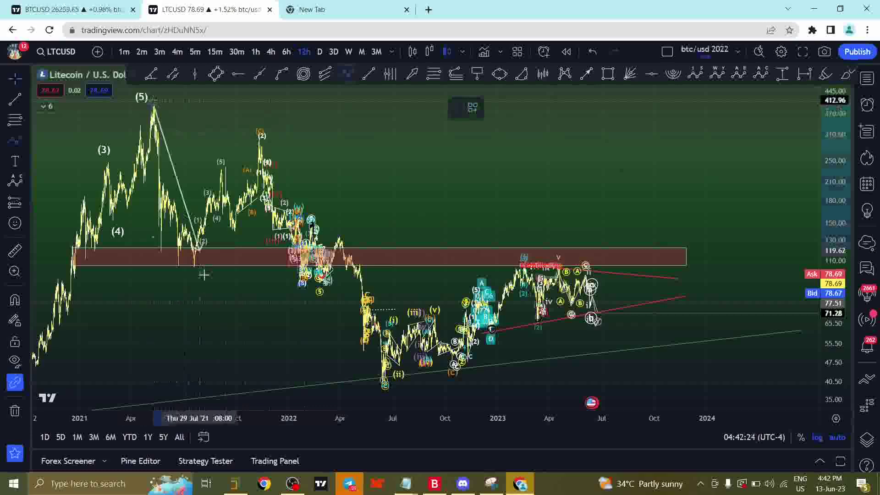
{"action": "left_click", "coordinate": [194, 266]}
{"action": "left_click", "coordinate": [261, 155]}
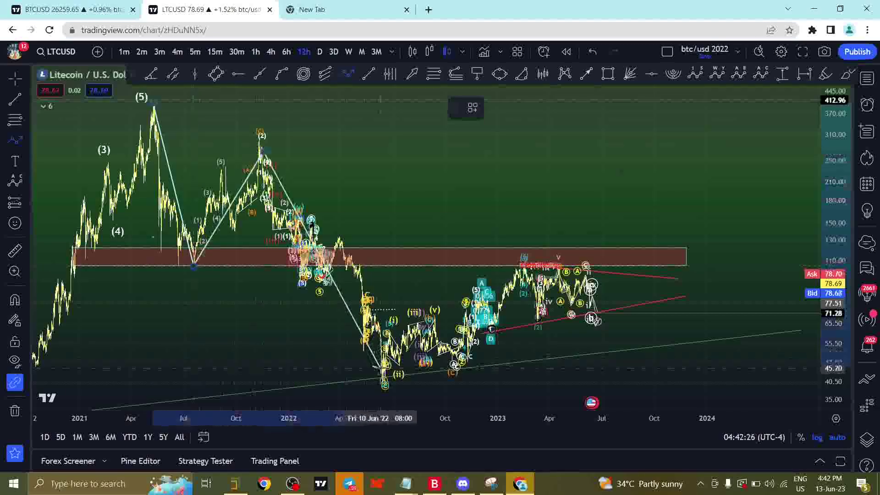
{"action": "double_click", "coordinate": [402, 383]}
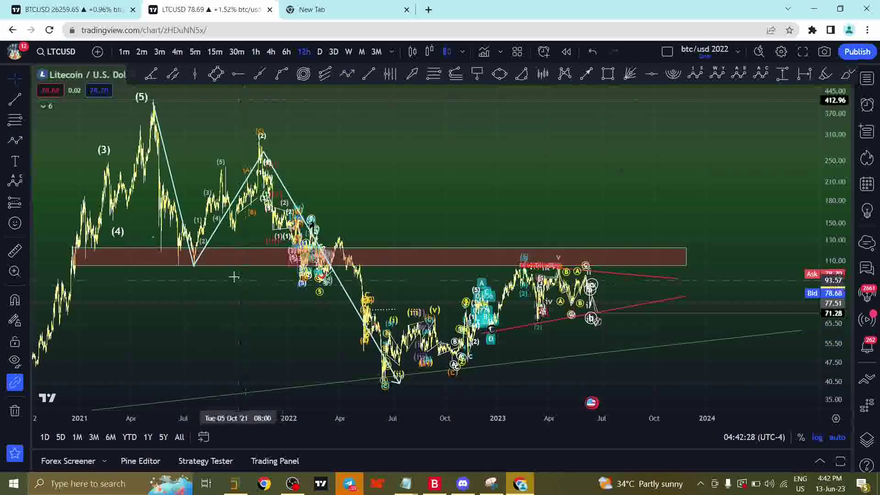
Draw a Fibonacci retracement with level 1 at 106.30 near the mid-2021 low and level 0 at 313.58 near the late-2021 high
{"action": "left_click", "coordinate": [213, 265]}
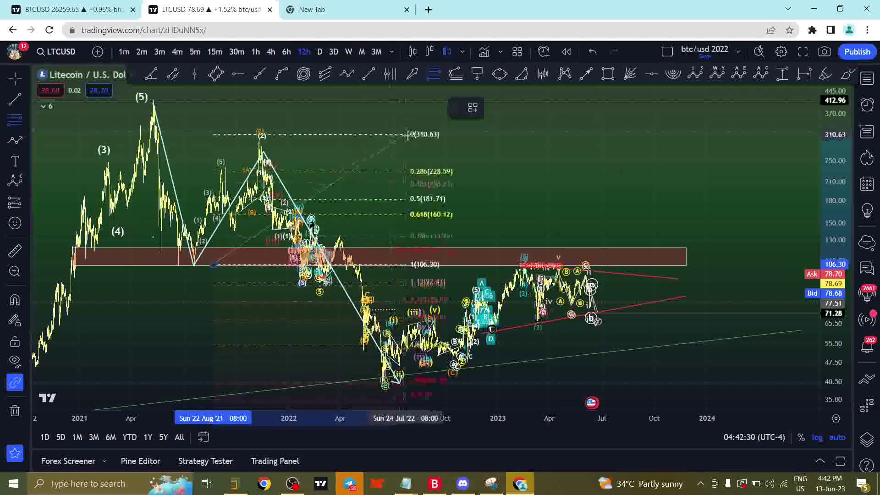
{"action": "left_click", "coordinate": [418, 133]}
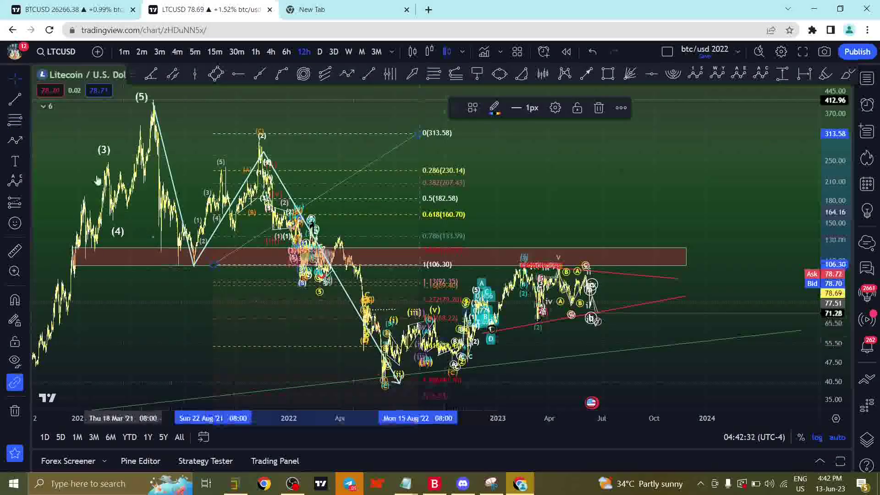
Draw a rectangle around the 2022 lows from about 40 to 54, spanning May to December 2022
{"action": "left_click", "coordinate": [29, 142]}
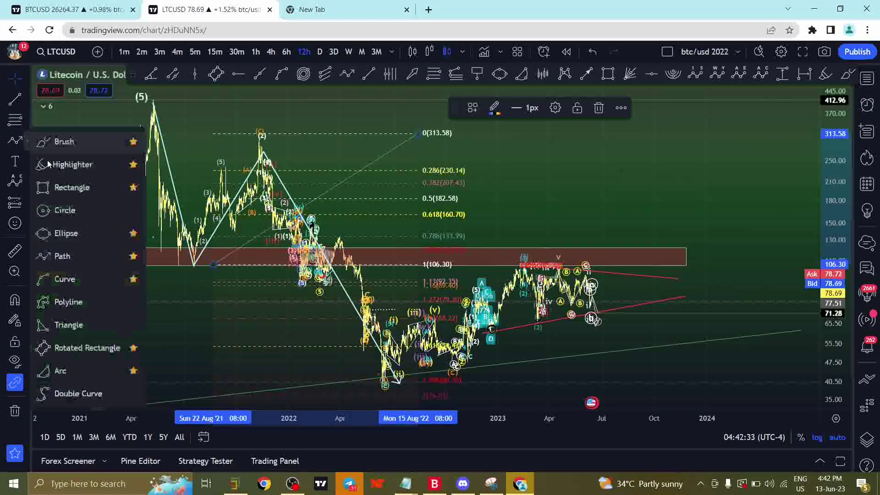
{"action": "left_click", "coordinate": [69, 186]}
{"action": "left_click", "coordinate": [359, 383]}
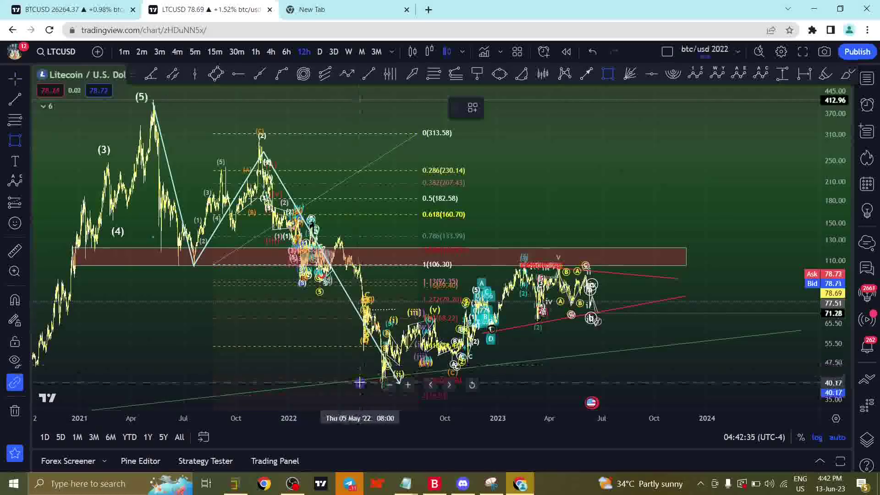
{"action": "left_click", "coordinate": [486, 346]}
Delete the Fibonacci retracement from the Litecoin chart
{"action": "left_click", "coordinate": [321, 346]}
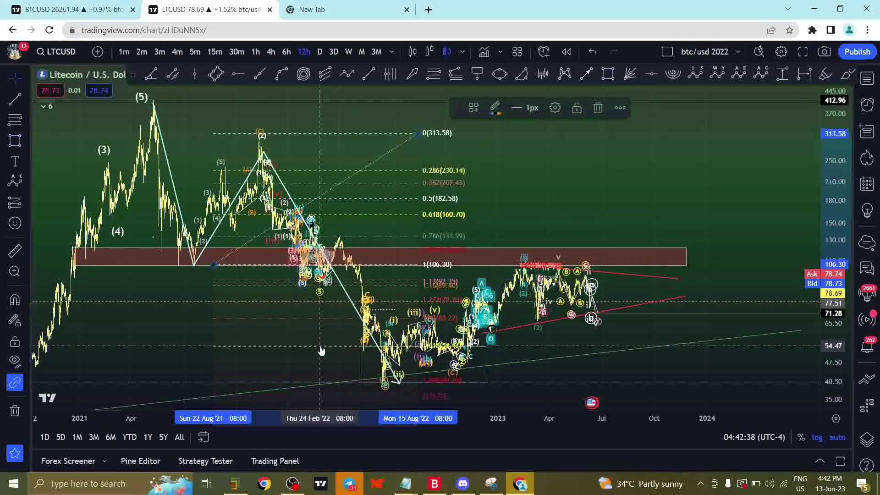
{"action": "key", "text": "Delete"}
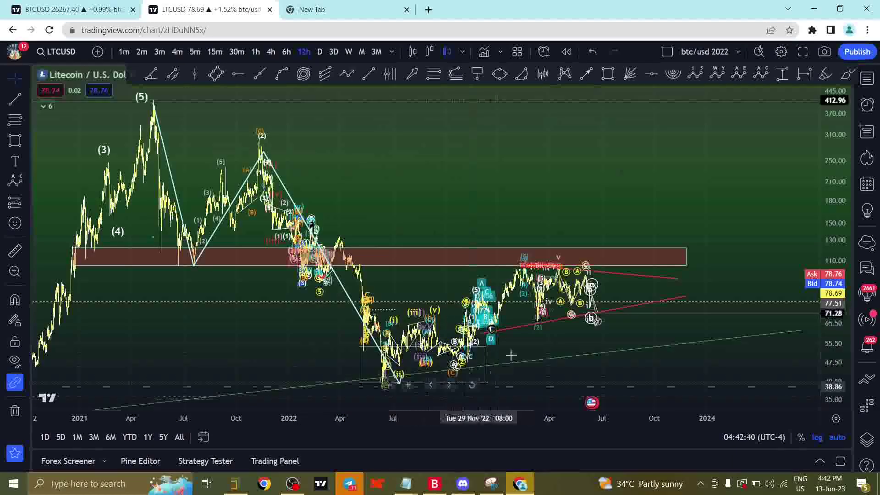
Draw a curve from June 2022 at 46.50 to March 2023 at 104.31 and bend it down beneath the price lows
{"action": "left_click_drag", "start_coordinate": [514, 347], "coordinate": [442, 348]}
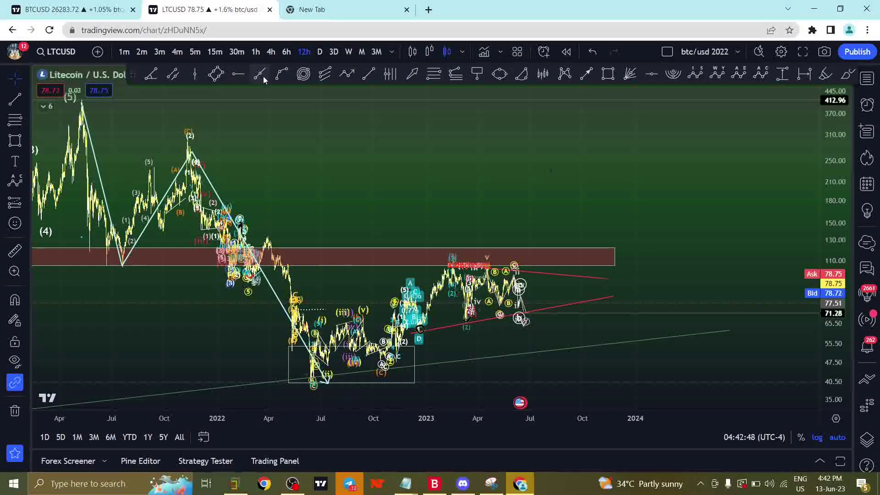
{"action": "left_click", "coordinate": [281, 74]}
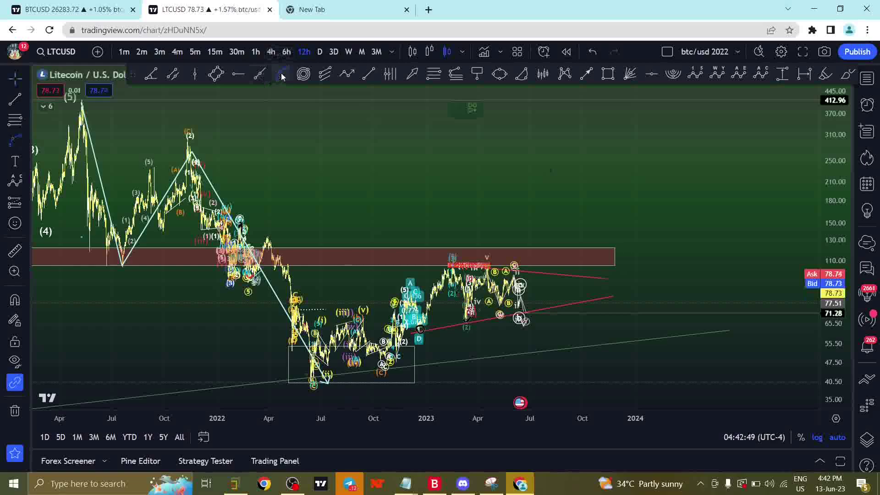
{"action": "left_click", "coordinate": [311, 365]}
{"action": "left_click", "coordinate": [472, 266]}
{"action": "left_click", "coordinate": [406, 339]}
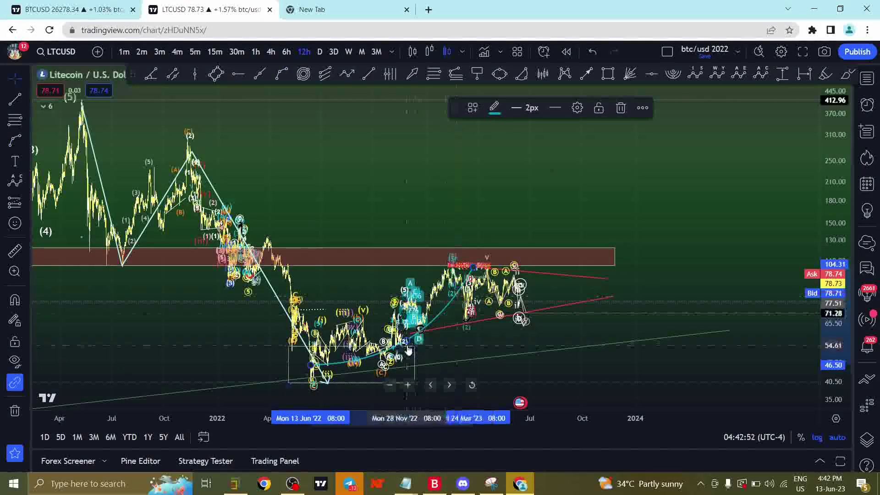
{"action": "left_click", "coordinate": [408, 341]}
{"action": "left_click_drag", "start_coordinate": [406, 340], "coordinate": [408, 357]}
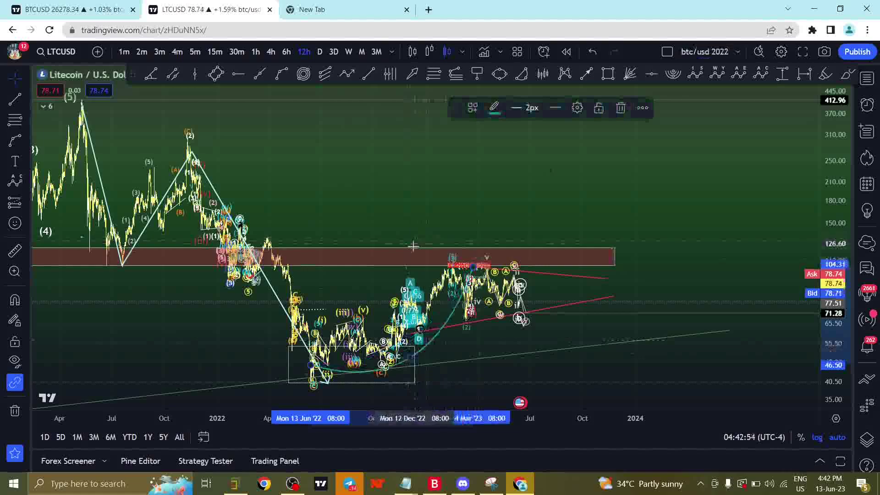
Extend the red resistance zone's right edge to late 2024 and lower its upper edge to about 115
{"action": "left_click_drag", "start_coordinate": [413, 254], "coordinate": [428, 243]}
{"action": "key", "text": "ctrl+z"}
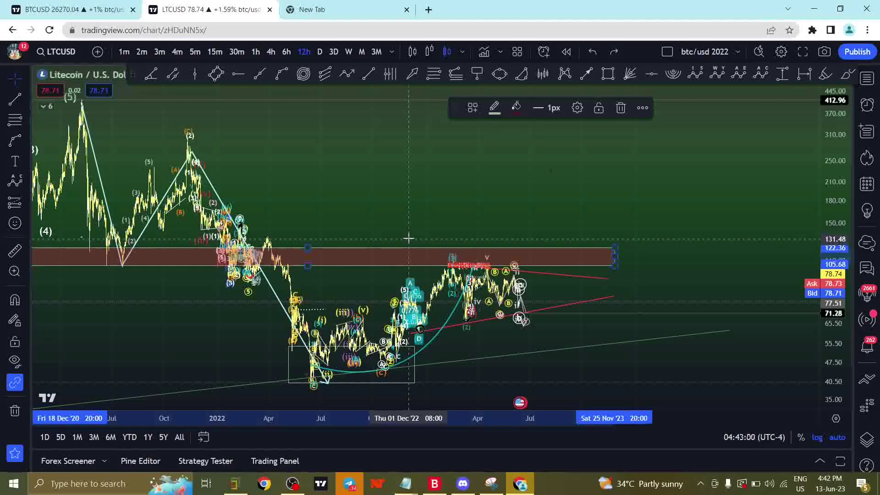
{"action": "left_click_drag", "start_coordinate": [614, 256], "coordinate": [807, 257]}
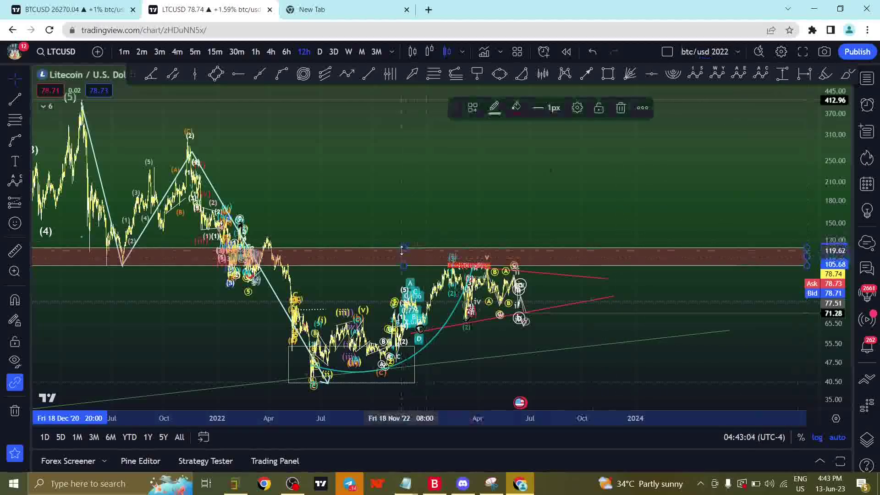
{"action": "left_click_drag", "start_coordinate": [402, 251], "coordinate": [403, 255]}
{"action": "left_click", "coordinate": [457, 193]}
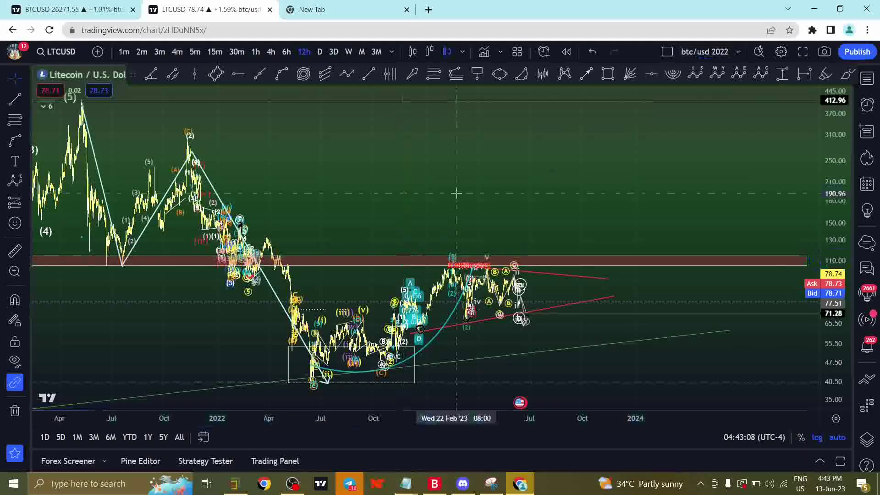
Examine Litecoin's rounded bottom and the converging red trendlines beneath the resistance zone
{"action": "left_click_drag", "start_coordinate": [411, 194], "coordinate": [397, 186]}
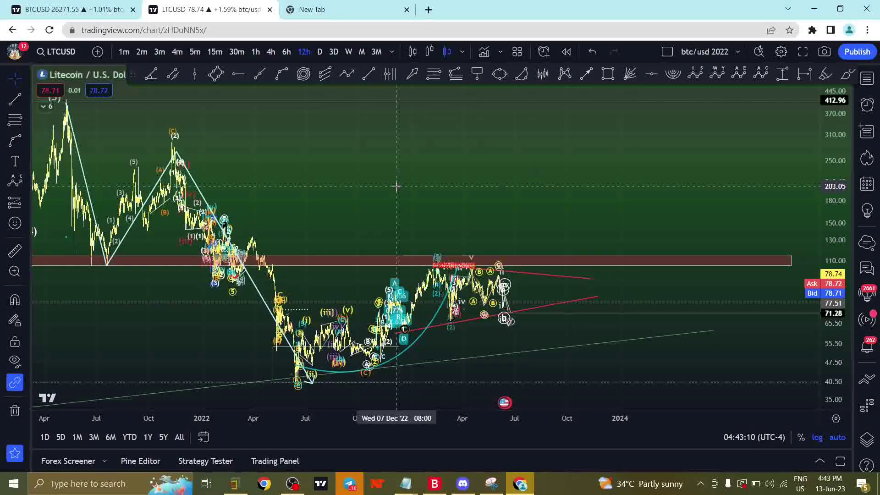
{"action": "scroll", "coordinate": [396, 185], "scroll_direction": "up", "scroll_amount": 2}
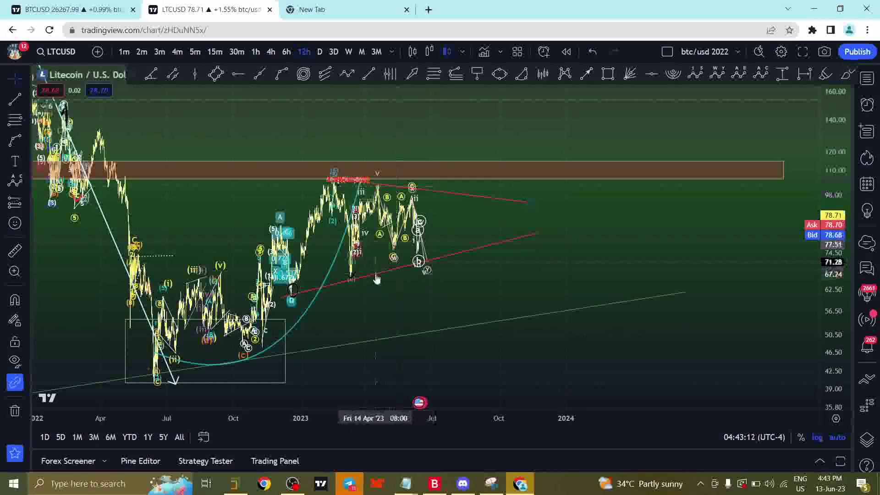
{"action": "mouse_move", "coordinate": [348, 308]}
{"action": "left_mouse_down"}
{"action": "mouse_move", "coordinate": [505, 314]}
{"action": "mouse_move", "coordinate": [515, 324]}
{"action": "mouse_move", "coordinate": [469, 324]}
{"action": "left_mouse_up"}
{"action": "left_click", "coordinate": [539, 321]}
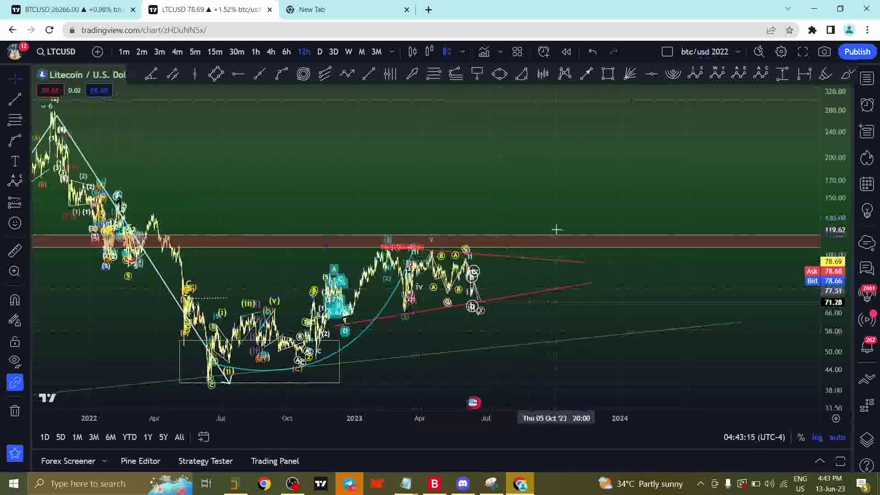
{"action": "left_click", "coordinate": [541, 249]}
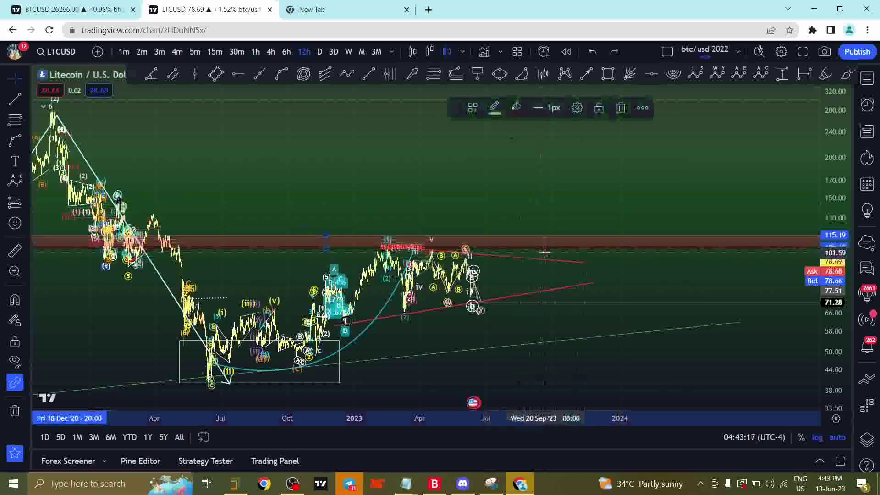
{"action": "scroll", "coordinate": [597, 255], "scroll_direction": "down", "scroll_amount": 3}
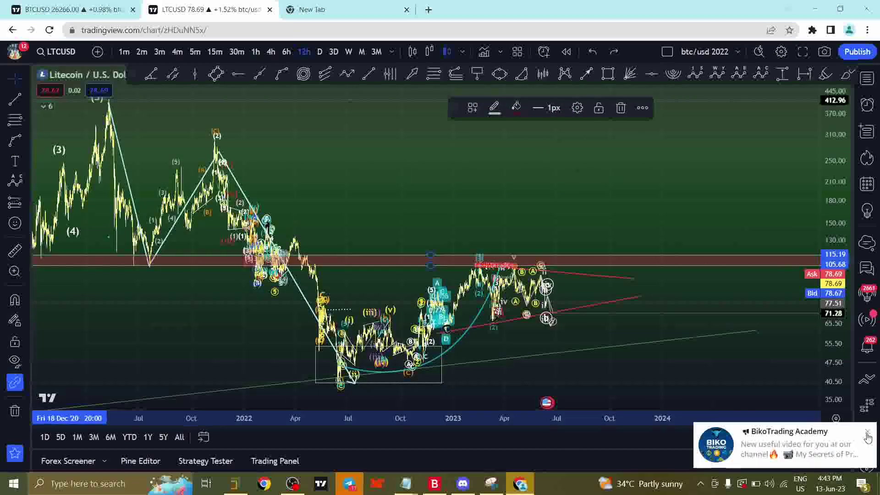
{"action": "scroll", "coordinate": [647, 199], "scroll_direction": "right", "scroll_amount": 2}
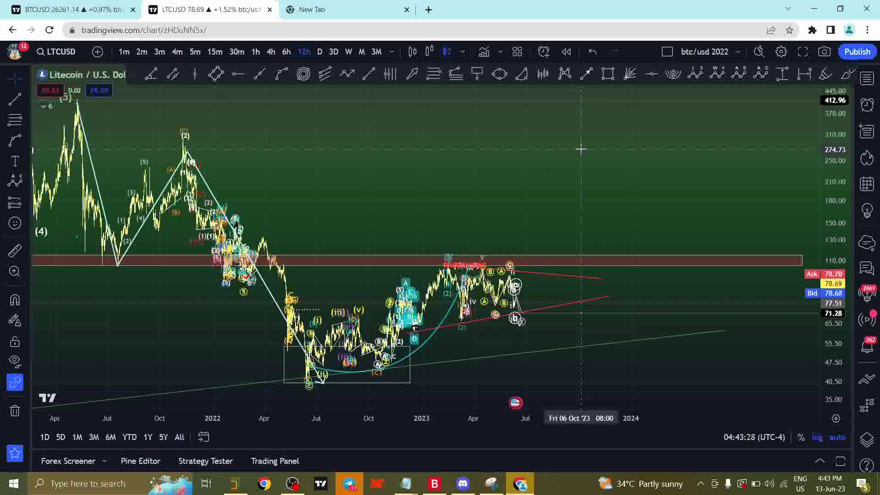
Brush a projection rising from the lower red trendline through the resistance zone, pulling back, then climbing to an arrowhead at about 220
{"action": "left_click", "coordinate": [26, 141]}
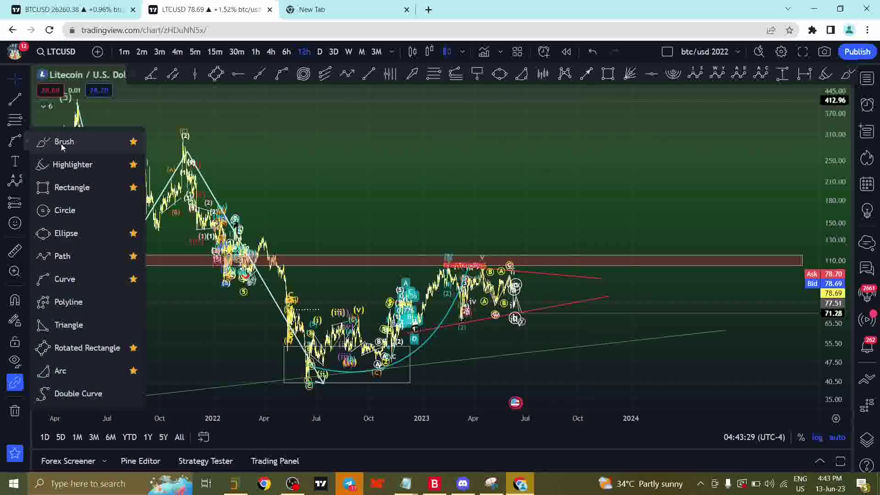
{"action": "left_click", "coordinate": [62, 143]}
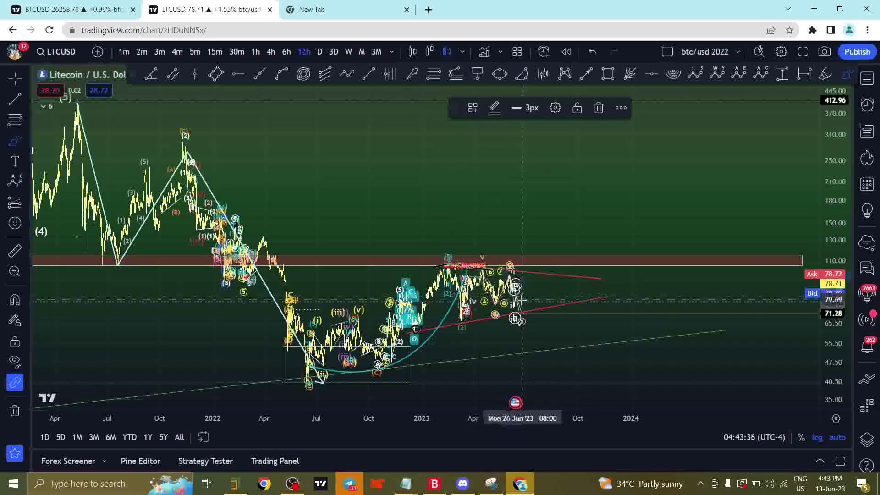
{"action": "mouse_move", "coordinate": [523, 295]}
{"action": "left_mouse_down"}
{"action": "mouse_move", "coordinate": [537, 237]}
{"action": "mouse_move", "coordinate": [546, 262]}
{"action": "mouse_move", "coordinate": [571, 250]}
{"action": "mouse_move", "coordinate": [544, 259]}
{"action": "mouse_move", "coordinate": [562, 264]}
{"action": "left_mouse_up"}
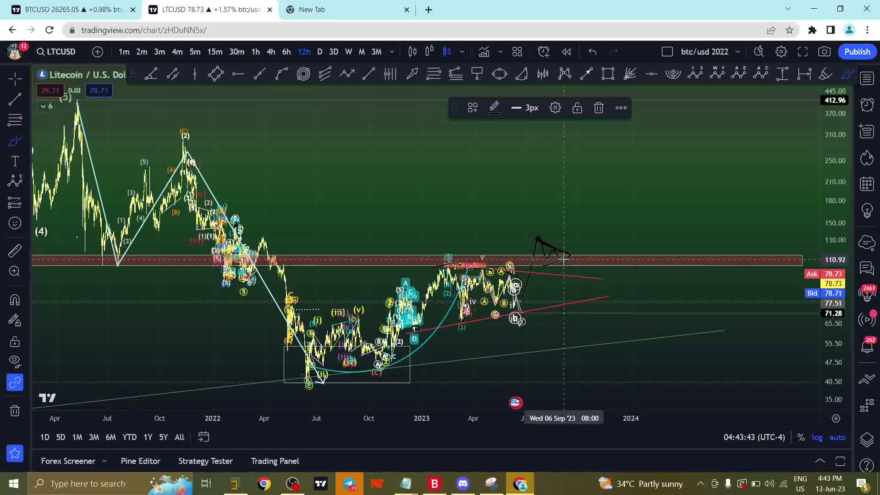
{"action": "left_click_drag", "start_coordinate": [564, 260], "coordinate": [579, 170]}
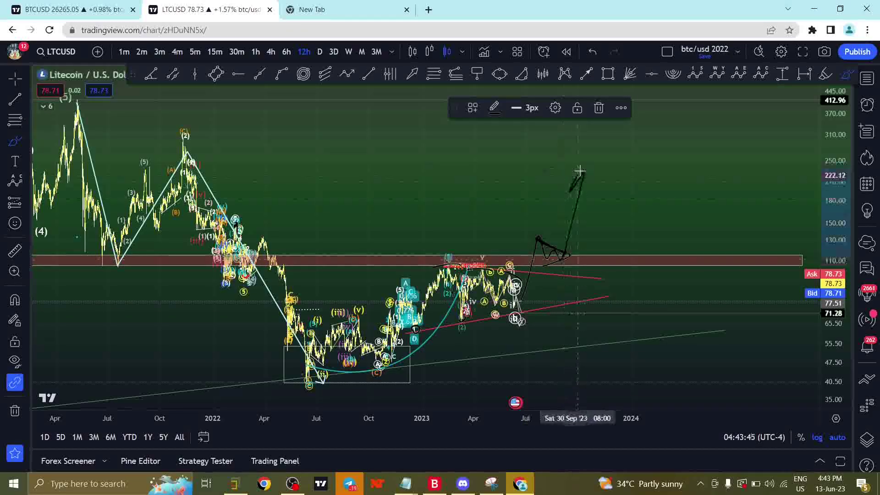
Undo the brushed breakout projection and a further trial stroke running up from the lower red trendline
{"action": "key", "text": "ctrl+z"}
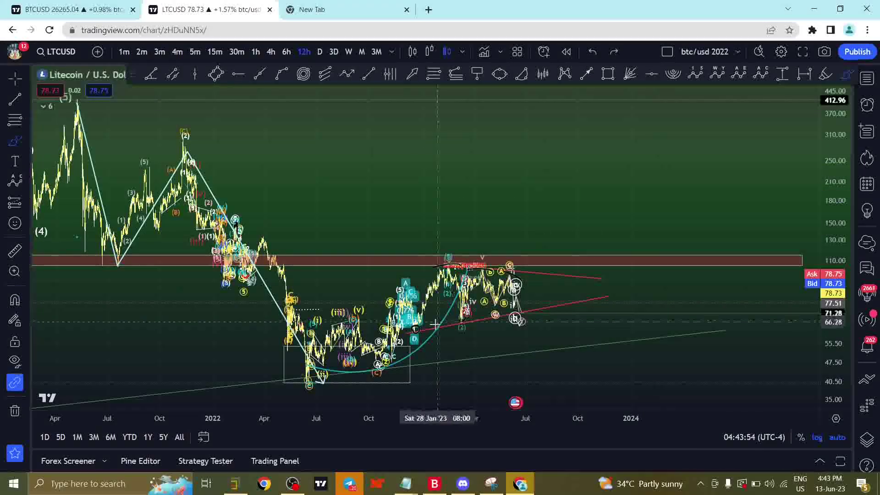
{"action": "mouse_move", "coordinate": [419, 334]}
{"action": "left_mouse_down"}
{"action": "mouse_move", "coordinate": [454, 266]}
{"action": "mouse_move", "coordinate": [471, 323]}
{"action": "mouse_move", "coordinate": [502, 266]}
{"action": "mouse_move", "coordinate": [520, 323]}
{"action": "mouse_move", "coordinate": [538, 277]}
{"action": "mouse_move", "coordinate": [546, 305]}
{"action": "mouse_move", "coordinate": [555, 275]}
{"action": "left_mouse_up"}
{"action": "key", "text": "ctrl+z"}
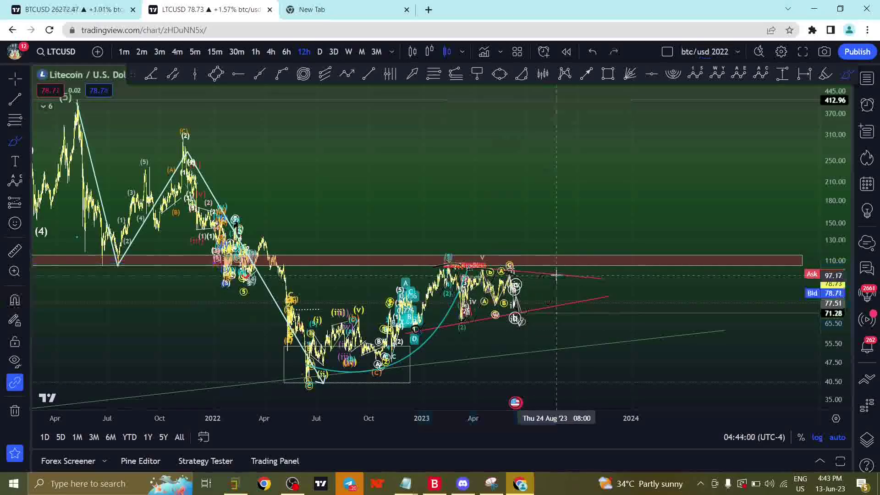
{"action": "key", "text": "Escape"}
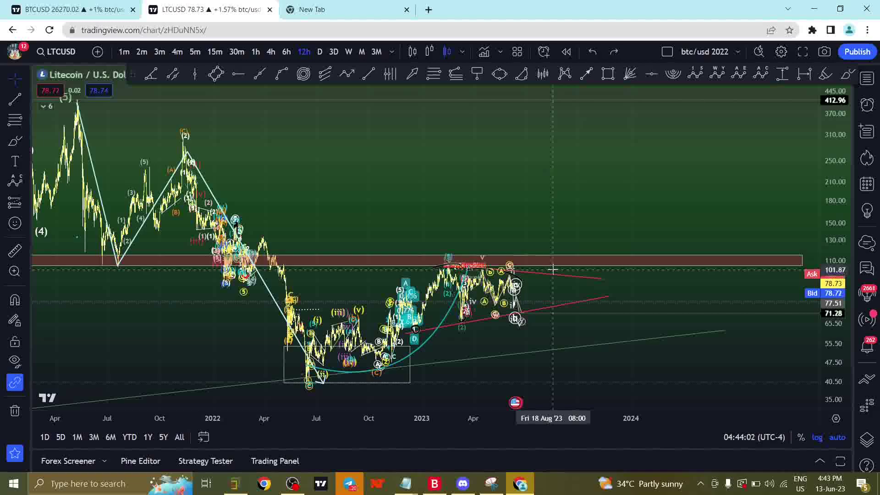
Highlight the upper red trendline and then the lower one without moving either
{"action": "mouse_move", "coordinate": [546, 276]}
{"action": "left_mouse_down"}
{"action": "mouse_move", "coordinate": [560, 260]}
{"action": "mouse_move", "coordinate": [525, 258]}
{"action": "mouse_move", "coordinate": [536, 303]}
{"action": "mouse_move", "coordinate": [515, 258]}
{"action": "mouse_move", "coordinate": [521, 281]}
{"action": "mouse_move", "coordinate": [549, 269]}
{"action": "left_mouse_up"}
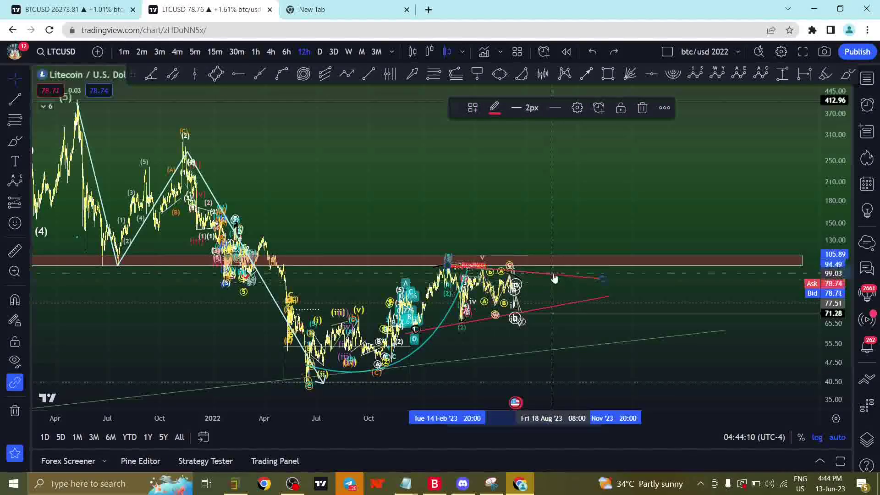
{"action": "mouse_move", "coordinate": [552, 274]}
{"action": "left_mouse_down"}
{"action": "mouse_move", "coordinate": [593, 257]}
{"action": "mouse_move", "coordinate": [554, 275]}
{"action": "left_mouse_up"}
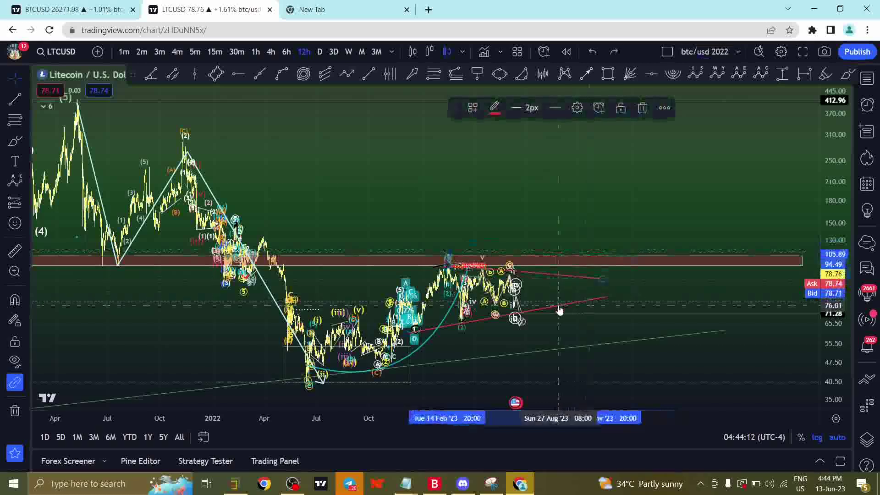
{"action": "mouse_move", "coordinate": [559, 311]}
{"action": "left_mouse_down"}
{"action": "mouse_move", "coordinate": [558, 284]}
{"action": "mouse_move", "coordinate": [552, 298]}
{"action": "left_mouse_up"}
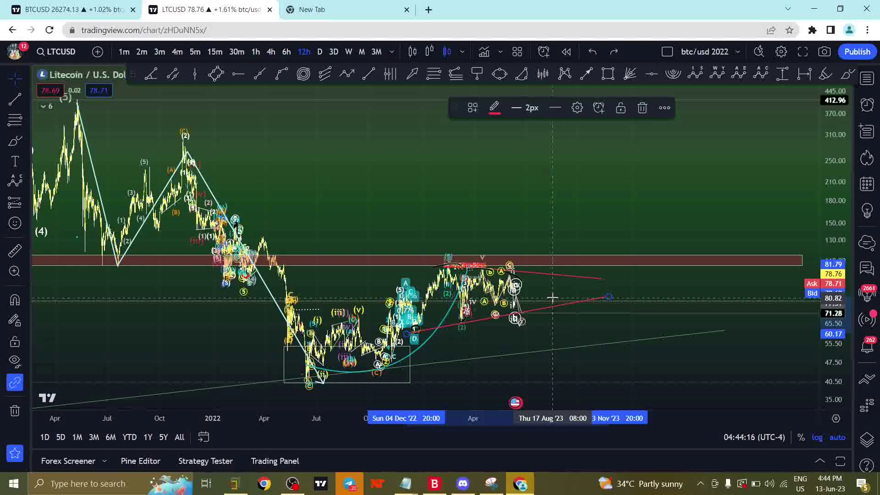
Try a path from the current price into the red resistance zone, back to about 94, and up to about 162
{"action": "left_click", "coordinate": [346, 75]}
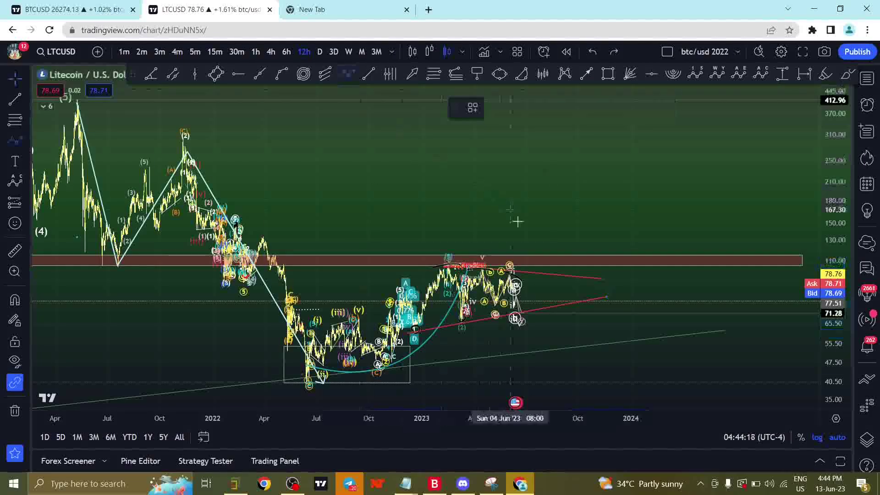
{"action": "left_click", "coordinate": [542, 282]}
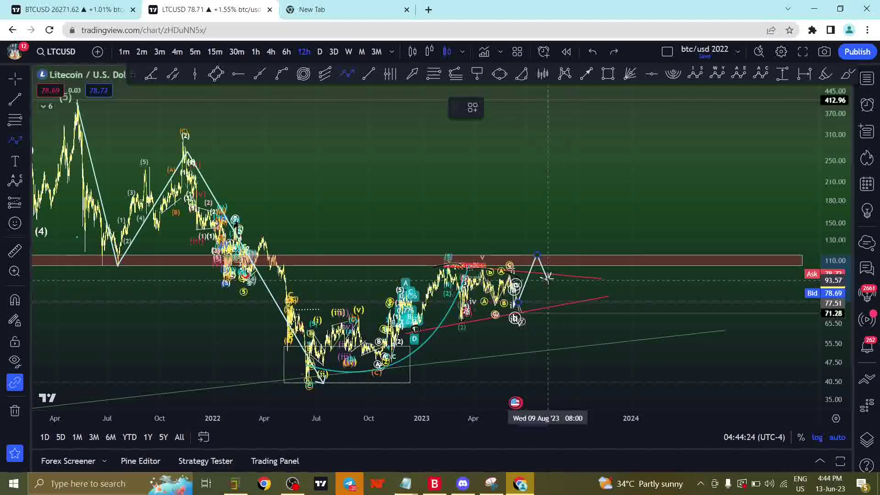
{"action": "left_click", "coordinate": [548, 277]}
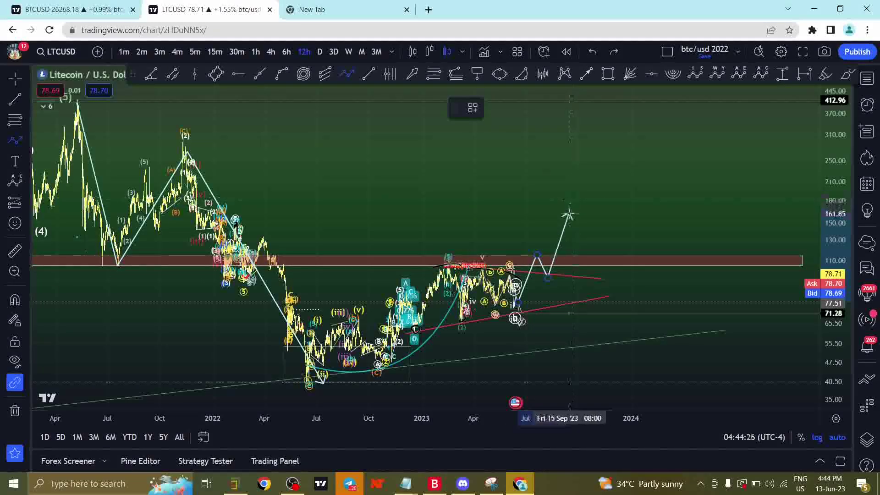
{"action": "key", "text": "Escape"}
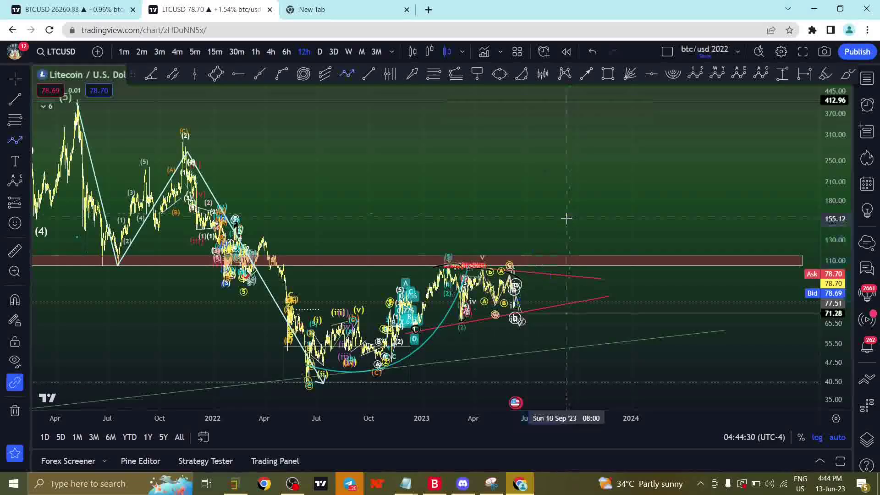
Try a path dropping to the green support line with a double bottom there, and delete it
{"action": "left_click", "coordinate": [346, 74]}
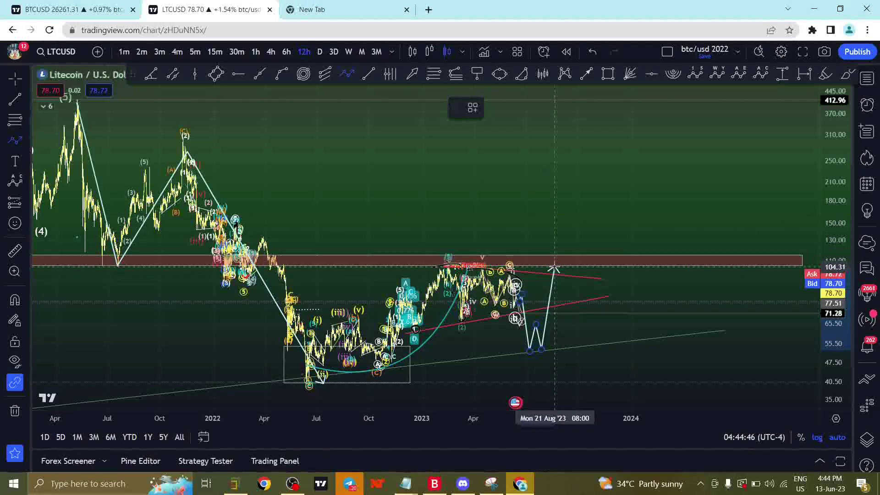
{"action": "key", "text": "Escape"}
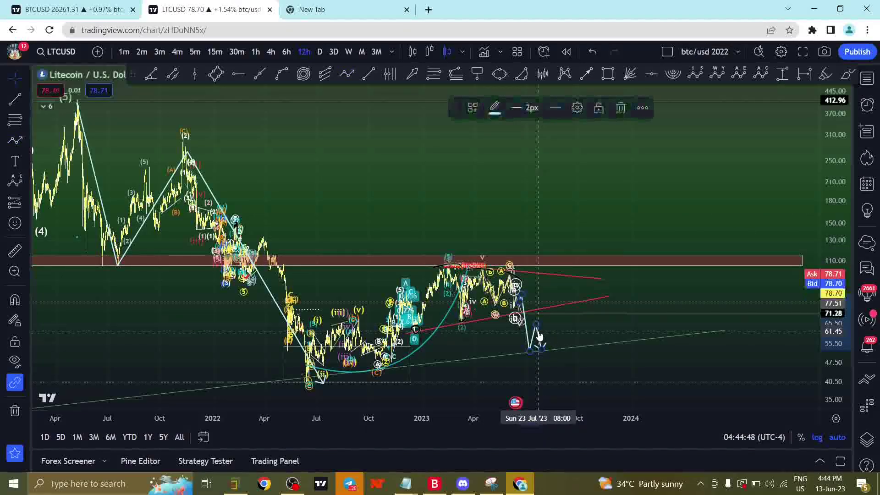
{"action": "key", "text": "Delete"}
Draw a zigzag path from about 104 in February 2023, bouncing between the red trendlines and ending upward near 94 in October 2023
{"action": "scroll", "coordinate": [538, 330], "scroll_direction": "up", "scroll_amount": 5}
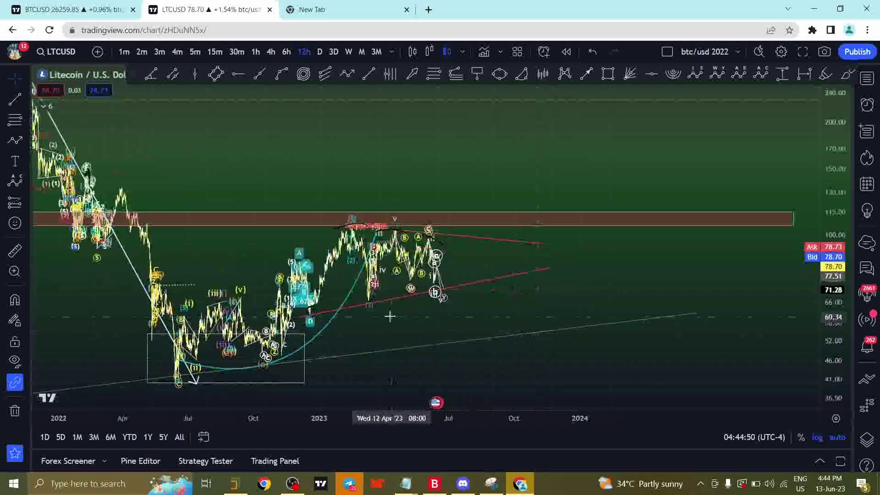
{"action": "scroll", "coordinate": [523, 321], "scroll_direction": "up", "scroll_amount": 1}
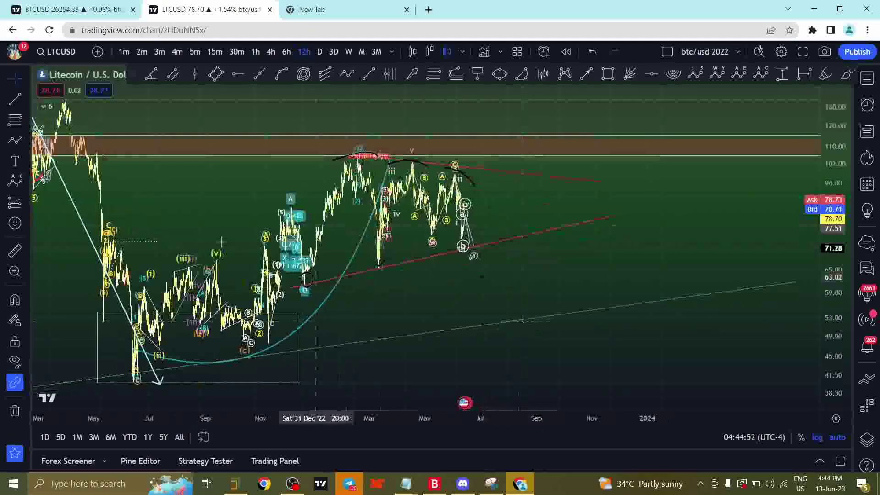
{"action": "left_click", "coordinate": [15, 141]}
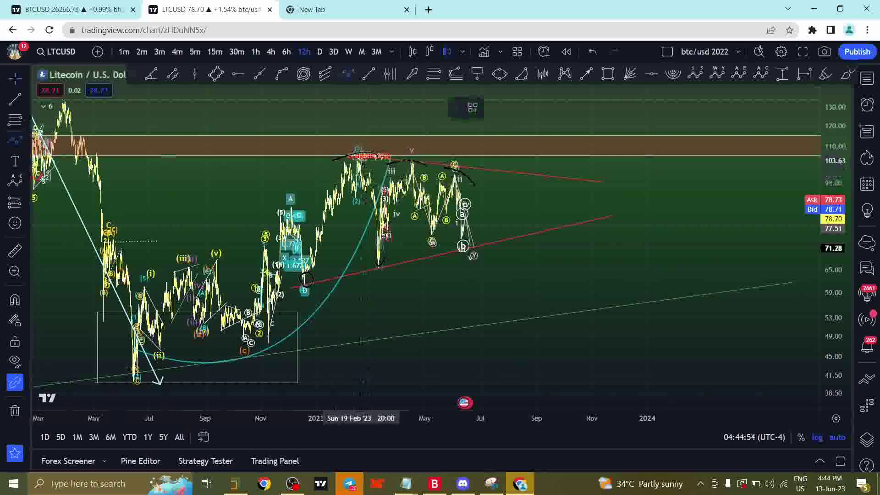
{"action": "left_click", "coordinate": [385, 250]}
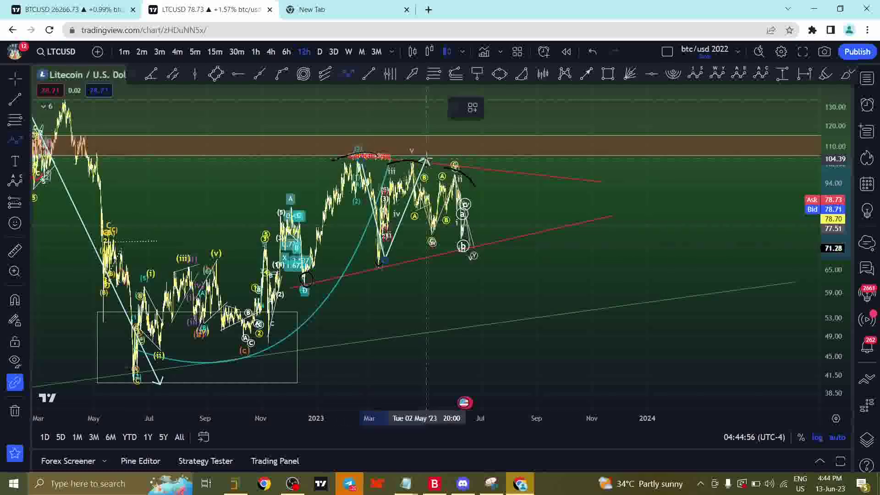
{"action": "left_click", "coordinate": [426, 158]}
{"action": "left_click", "coordinate": [471, 249]}
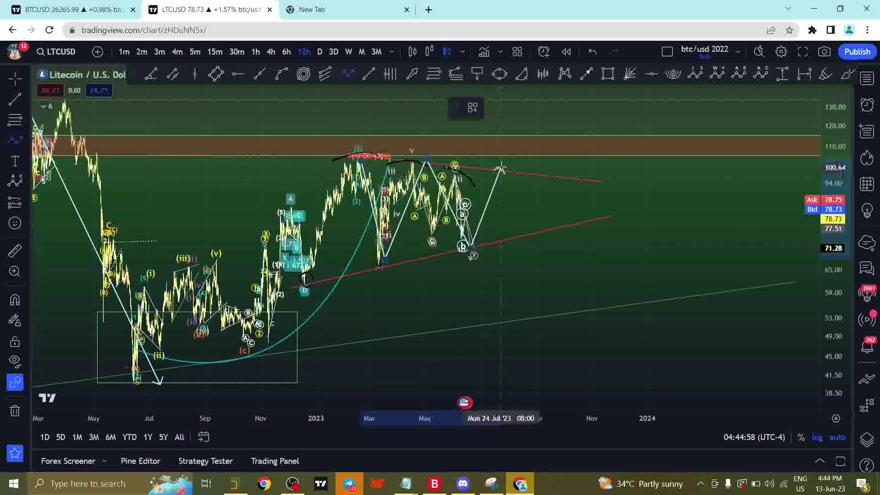
{"action": "left_click", "coordinate": [502, 169]}
{"action": "left_click", "coordinate": [530, 238]}
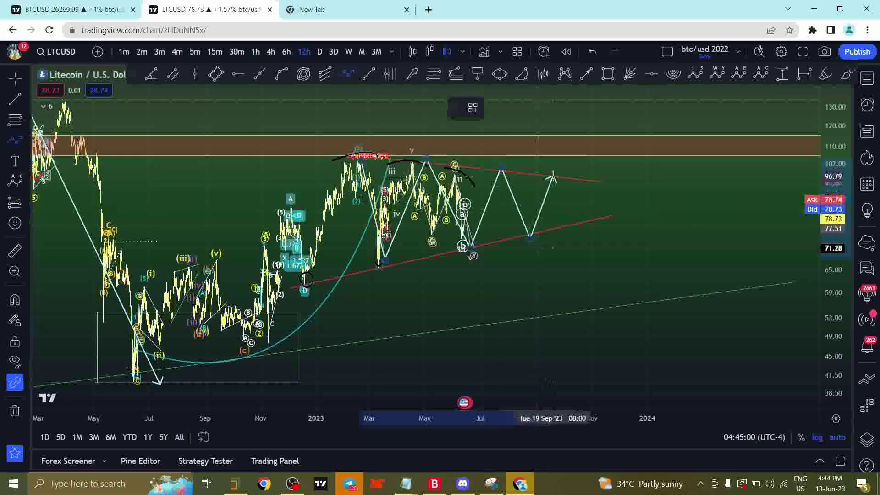
{"action": "left_click", "coordinate": [553, 177]}
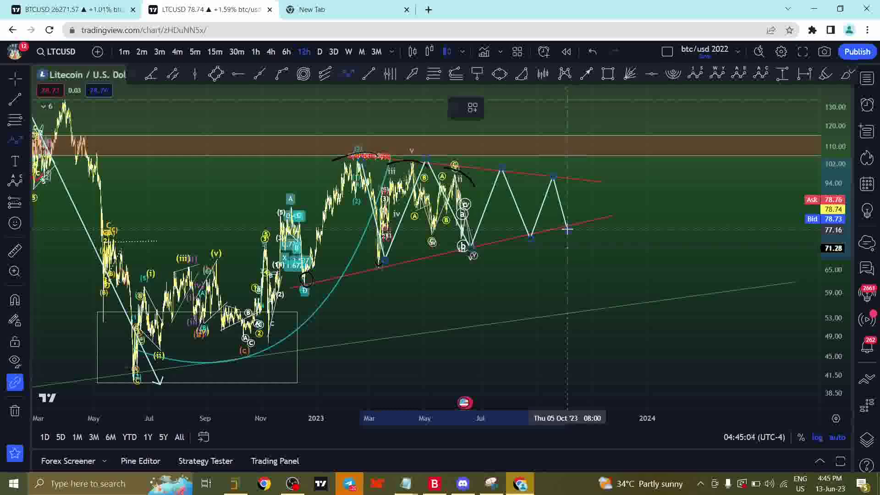
{"action": "left_click", "coordinate": [567, 229]}
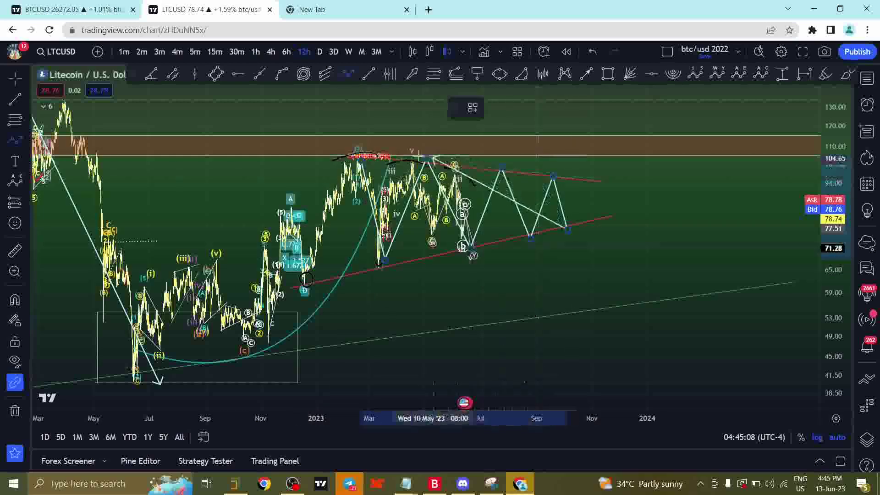
{"action": "double_click", "coordinate": [574, 182]}
Move the upper red trendline into the resistance zone and back to its place, and select the lower red trendline
{"action": "mouse_move", "coordinate": [536, 172]}
{"action": "left_mouse_down"}
{"action": "mouse_move", "coordinate": [530, 180]}
{"action": "mouse_move", "coordinate": [550, 165]}
{"action": "mouse_move", "coordinate": [530, 194]}
{"action": "mouse_move", "coordinate": [531, 175]}
{"action": "left_mouse_up"}
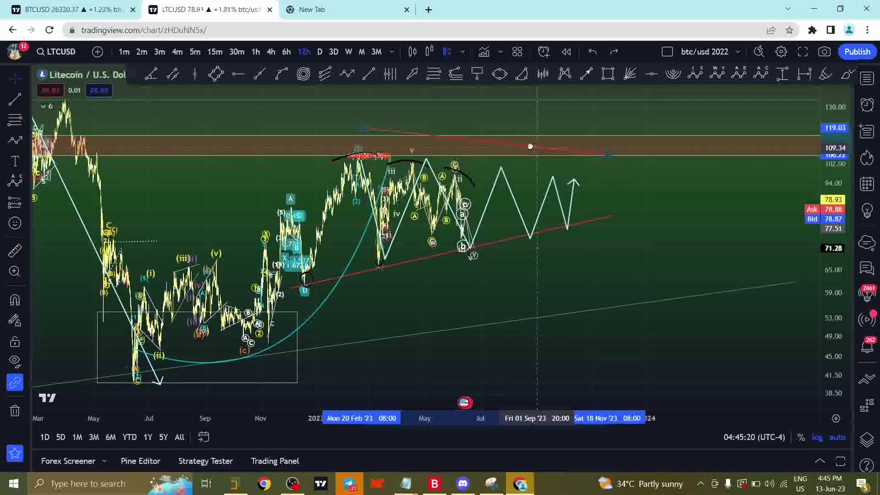
{"action": "left_click", "coordinate": [536, 234]}
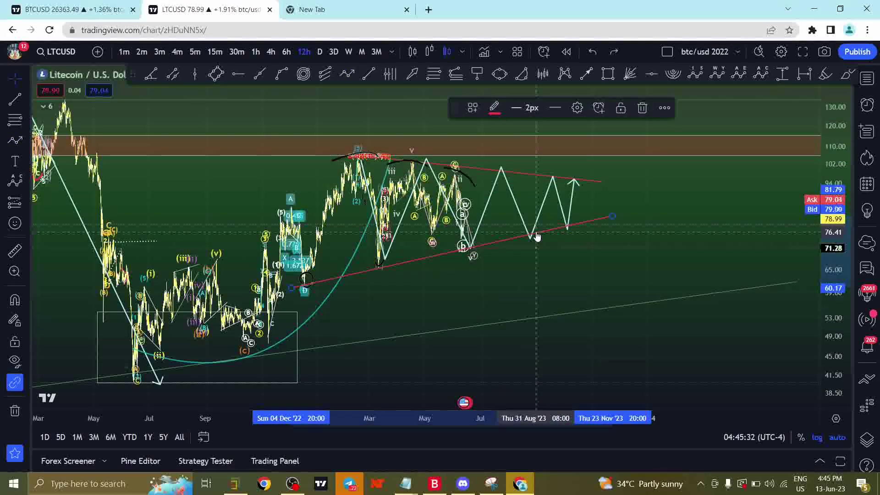